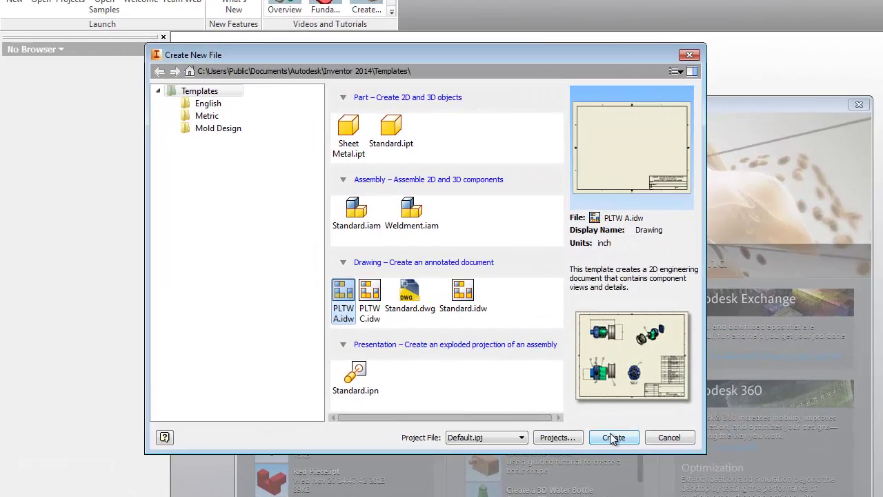
Create a new drawing from the PLTW A.idw template
{"action": "left_click", "coordinate": [611, 438]}
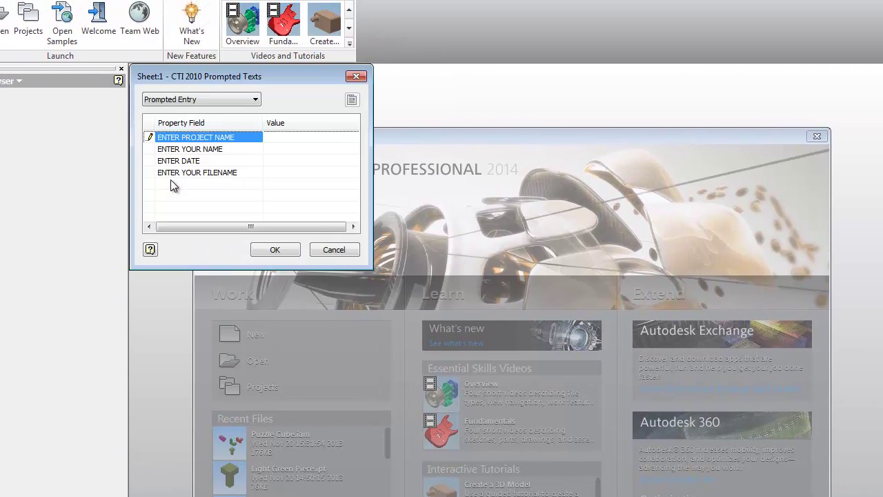
Fill the prompted texts with Puzzle Cube, the author's name, 9 DEC 13 and Exploded View, accepting the style conflict
{"action": "type", "text": "Puzzle Cube"}
{"action": "key", "text": "Return"}
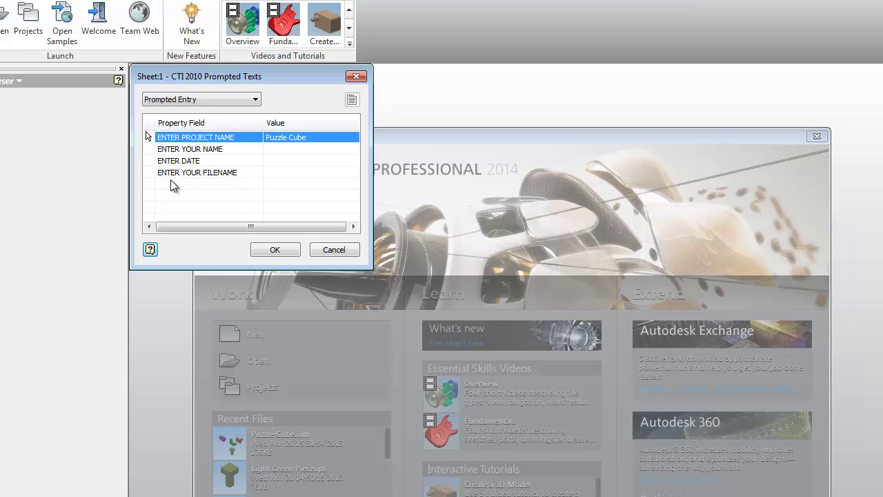
{"action": "left_click", "coordinate": [271, 149]}
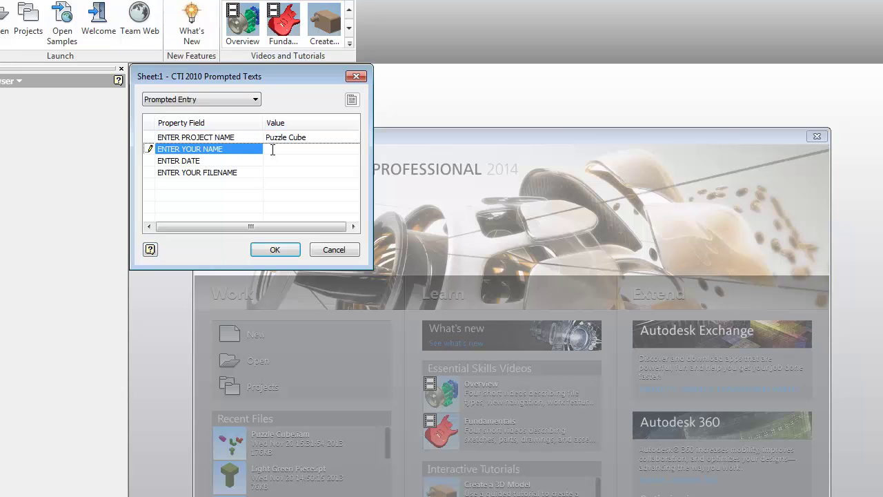
{"action": "type", "text": "Kristin Rausch"}
{"action": "key", "text": "Return"}
{"action": "left_click", "coordinate": [273, 161]}
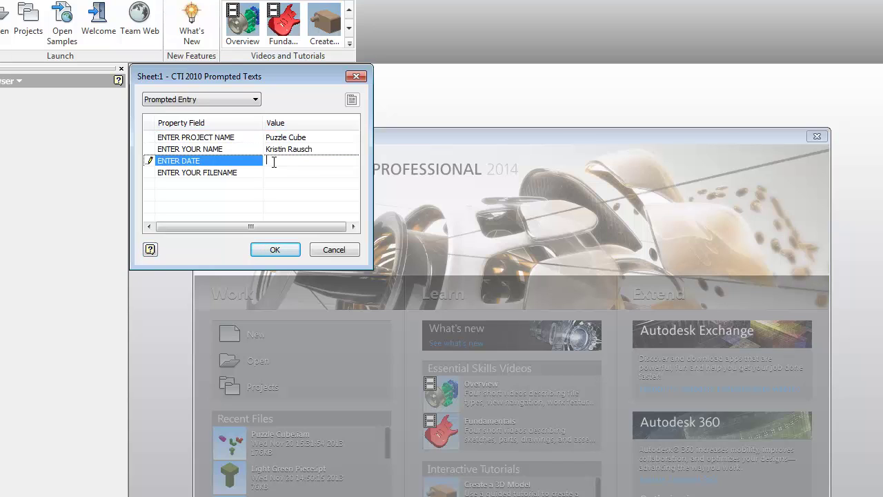
{"action": "type", "text": "9 DEC 13"}
{"action": "left_click", "coordinate": [281, 173]}
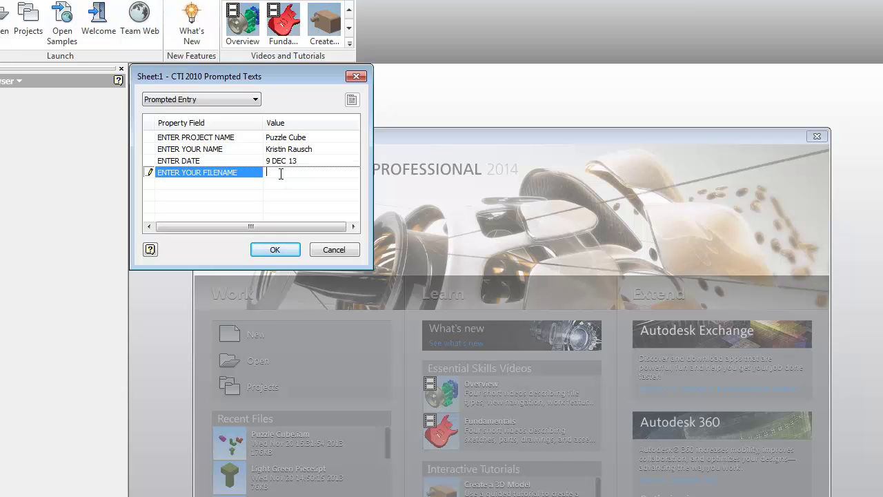
{"action": "type", "text": "Exploded View"}
{"action": "left_click", "coordinate": [275, 249]}
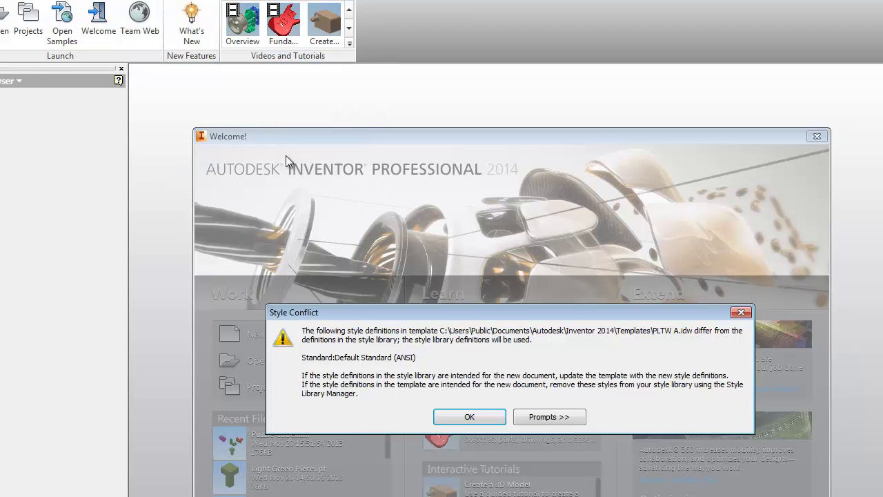
{"action": "left_click", "coordinate": [469, 417]}
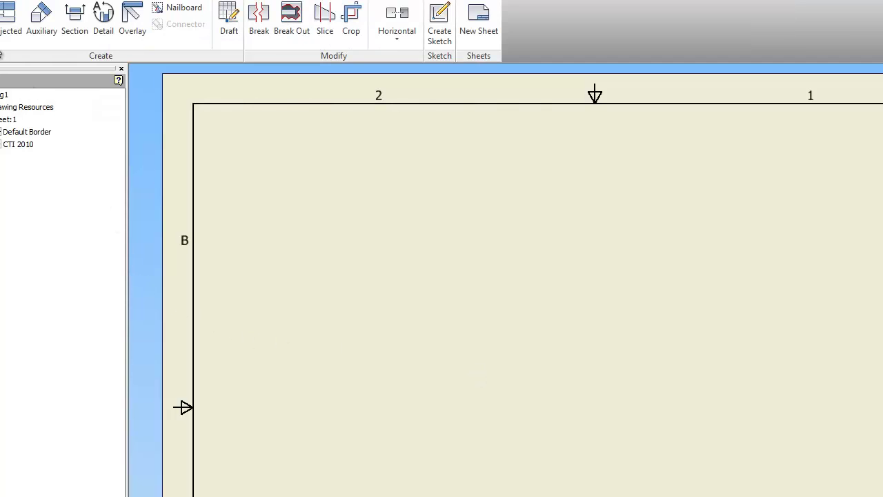
Start a base view sourced from the puzzleassembly.ipn presentation file, listing all Inventor file types
{"action": "left_click", "coordinate": [0, 17]}
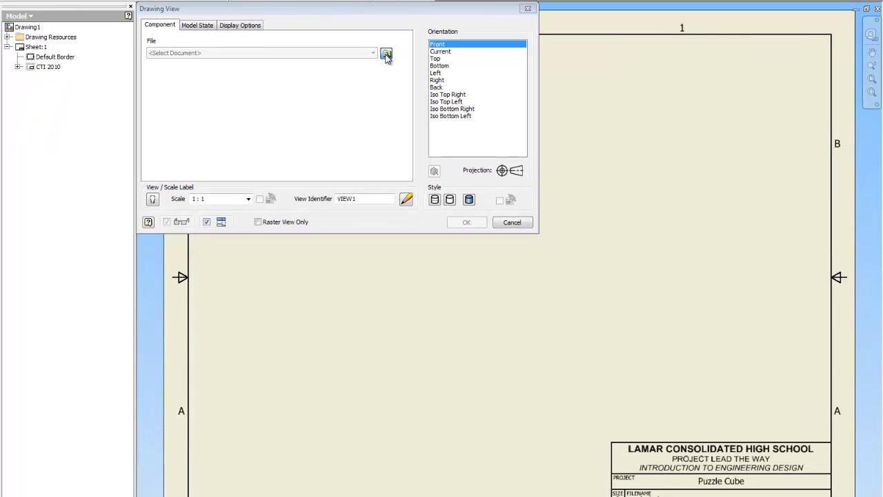
{"action": "left_click", "coordinate": [387, 55]}
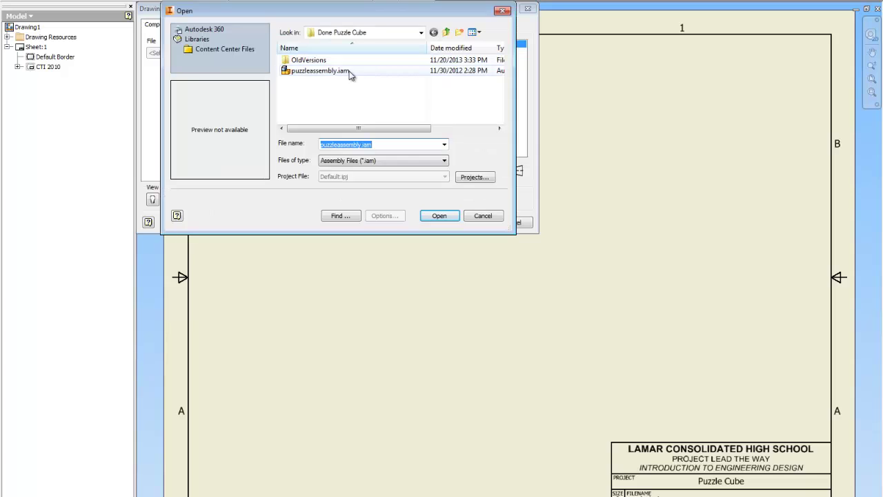
{"action": "left_click", "coordinate": [443, 161]}
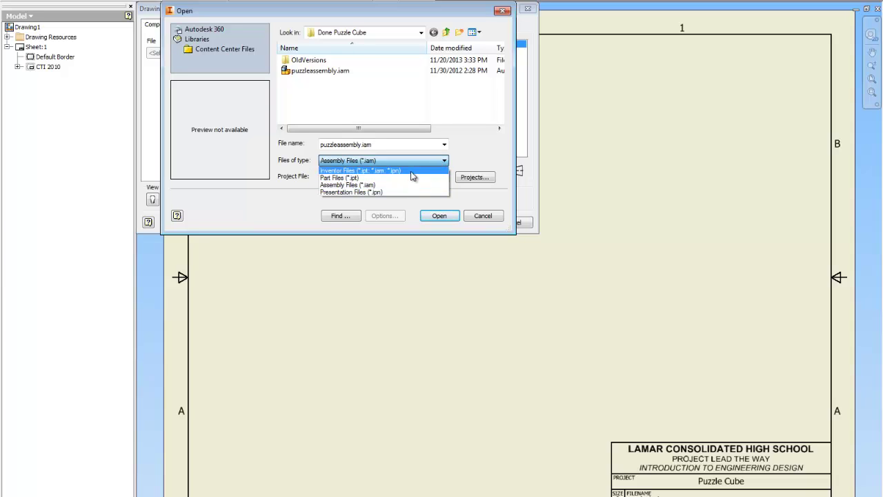
{"action": "left_click", "coordinate": [411, 171]}
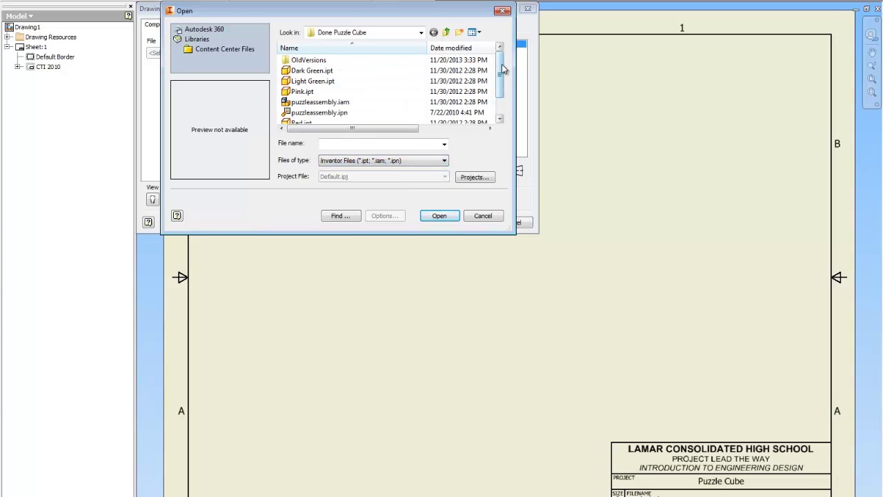
{"action": "left_click_drag", "start_coordinate": [503, 68], "coordinate": [503, 86]}
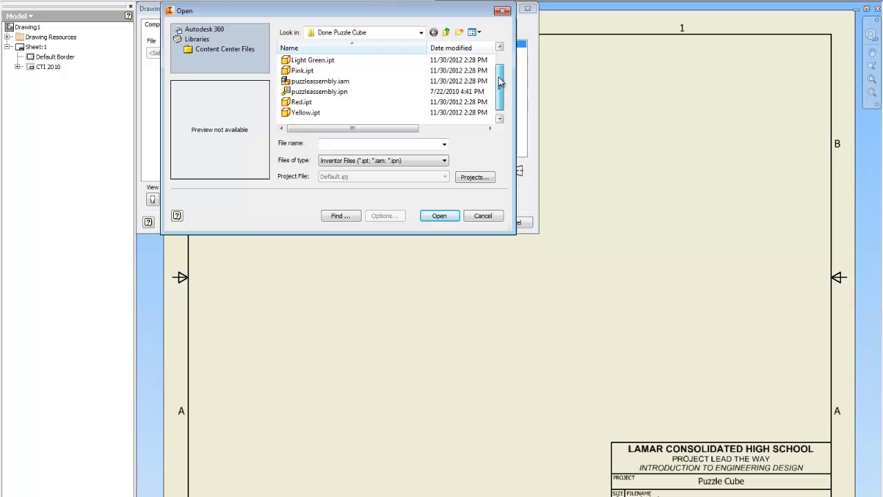
{"action": "left_click", "coordinate": [341, 92]}
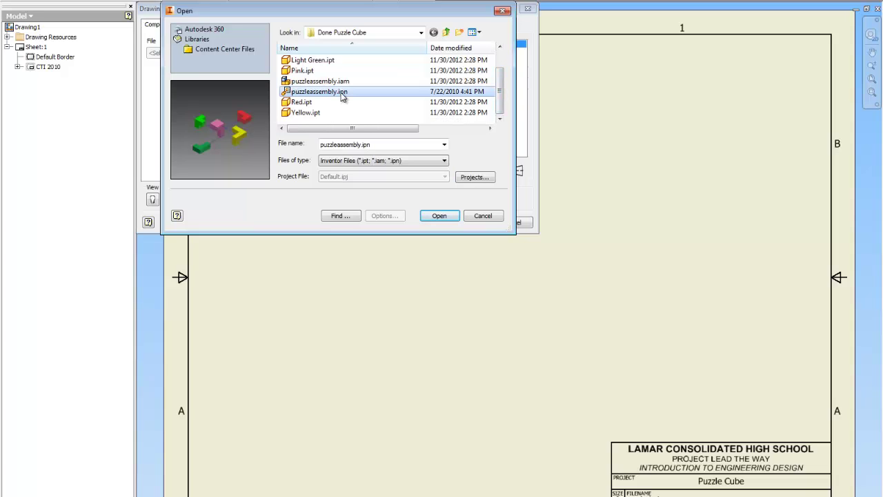
{"action": "left_click", "coordinate": [440, 216]}
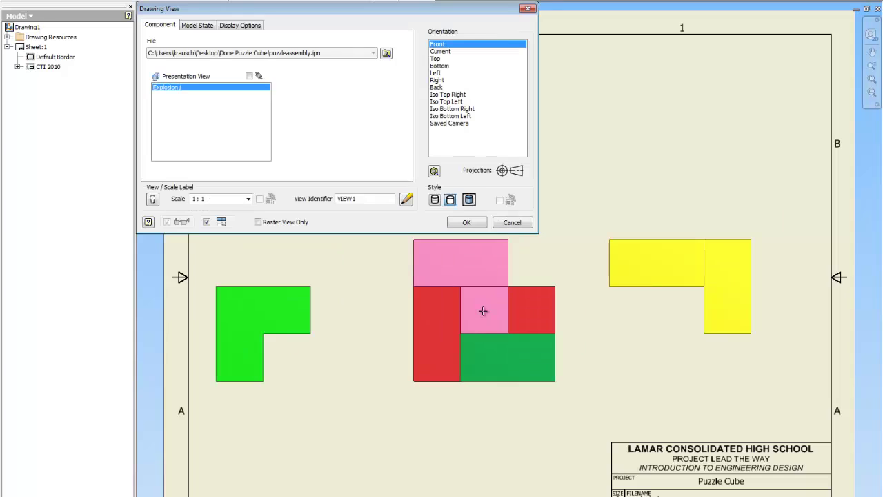
Place the exploded puzzle cube base view with Iso Top Right orientation
{"action": "left_click", "coordinate": [448, 95]}
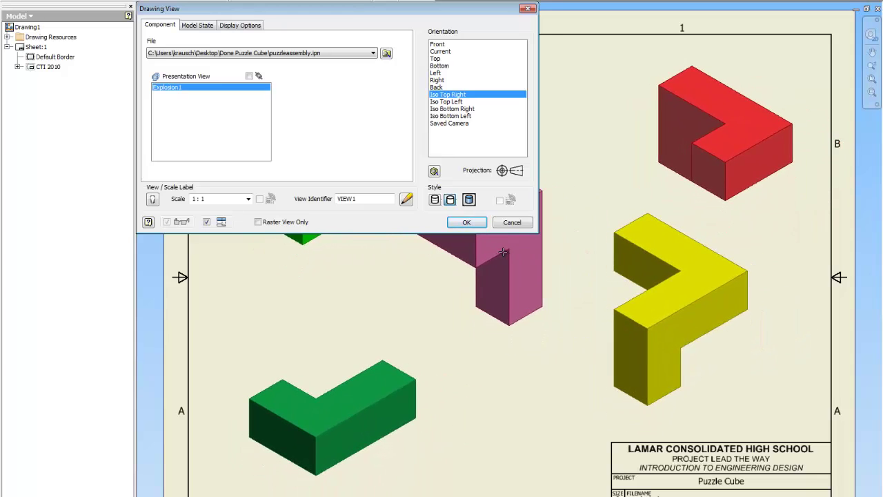
{"action": "left_click", "coordinate": [504, 253]}
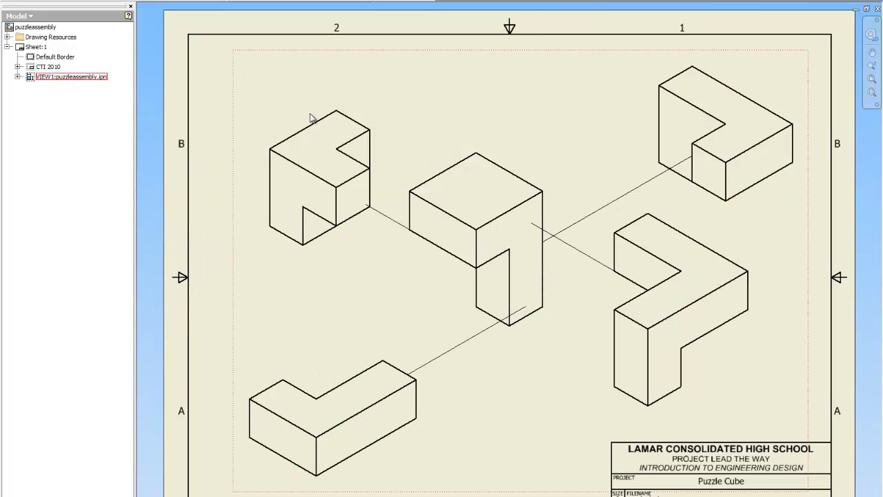
Set the exploded view to Shaded style with a scale of .5
{"action": "double_click", "coordinate": [308, 54]}
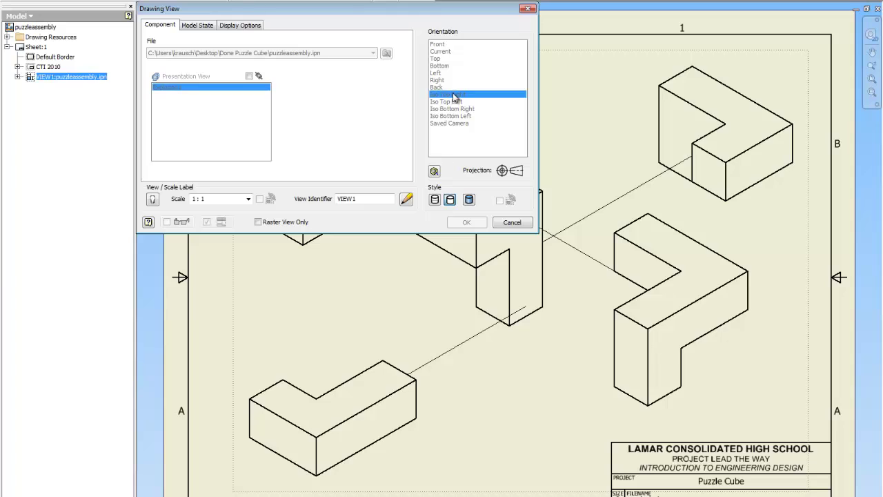
{"action": "double_click", "coordinate": [227, 196]}
{"action": "type", "text": ".5"}
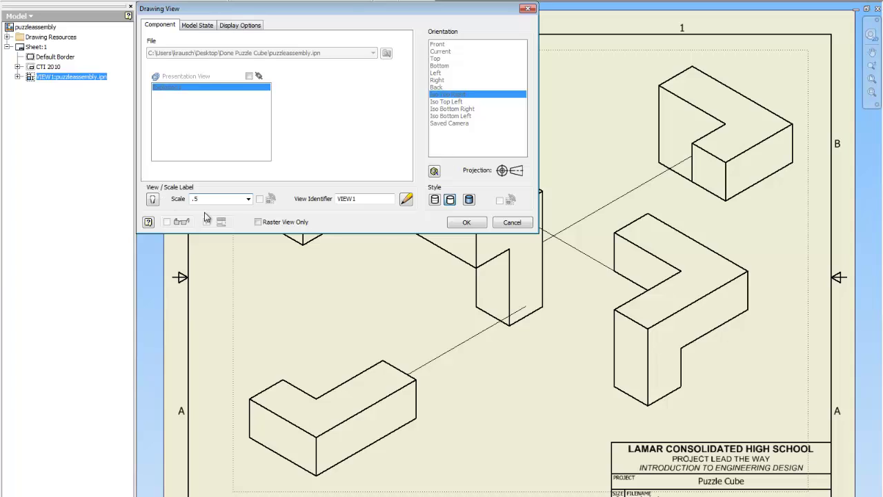
{"action": "left_click", "coordinate": [469, 200]}
{"action": "left_click", "coordinate": [467, 222]}
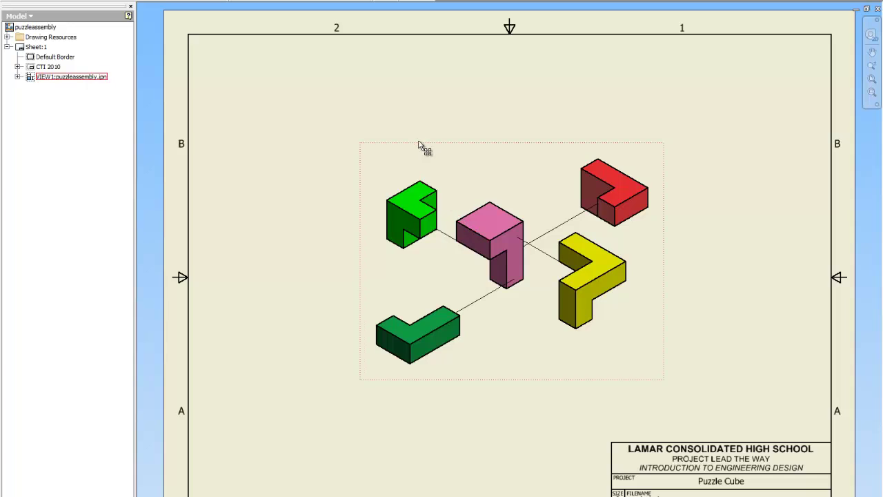
Change the exploded view's scale to .75
{"action": "double_click", "coordinate": [418, 142]}
{"action": "left_click", "coordinate": [194, 197]}
{"action": "type", "text": ".75"}
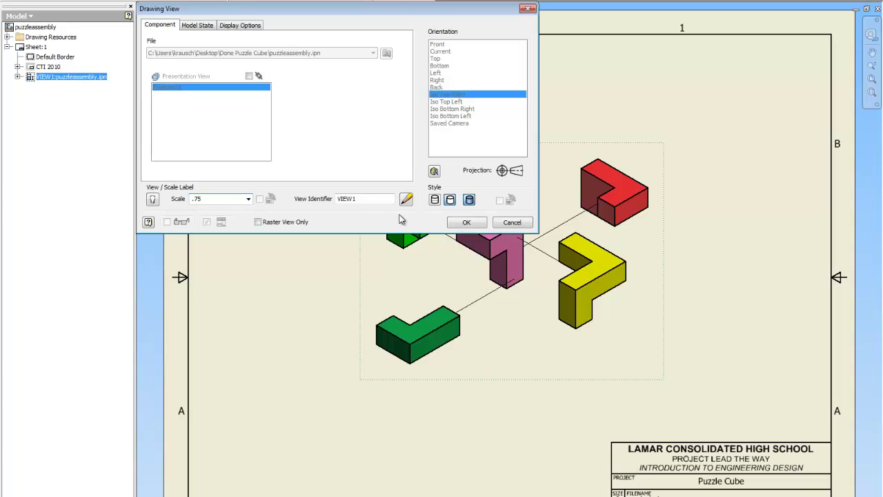
{"action": "left_click", "coordinate": [456, 223]}
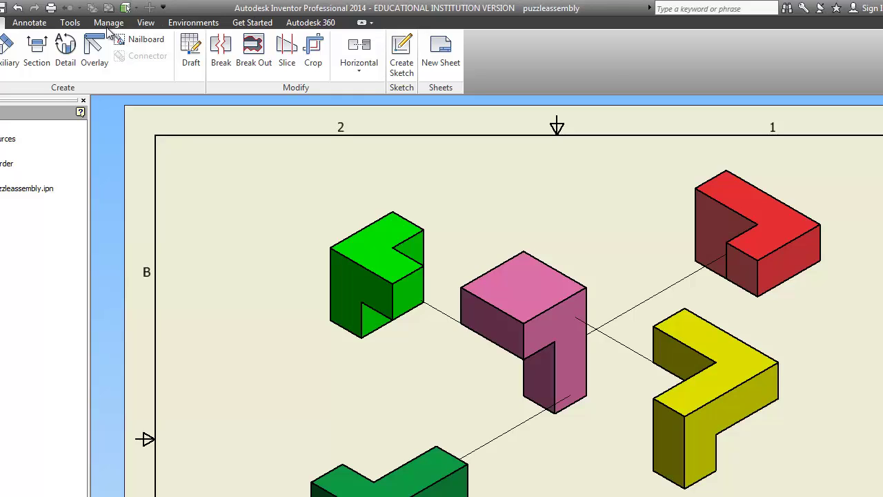
Create a parts list from puzzleassembly.iam and place it at the bottom of the sheet
{"action": "left_click", "coordinate": [30, 23]}
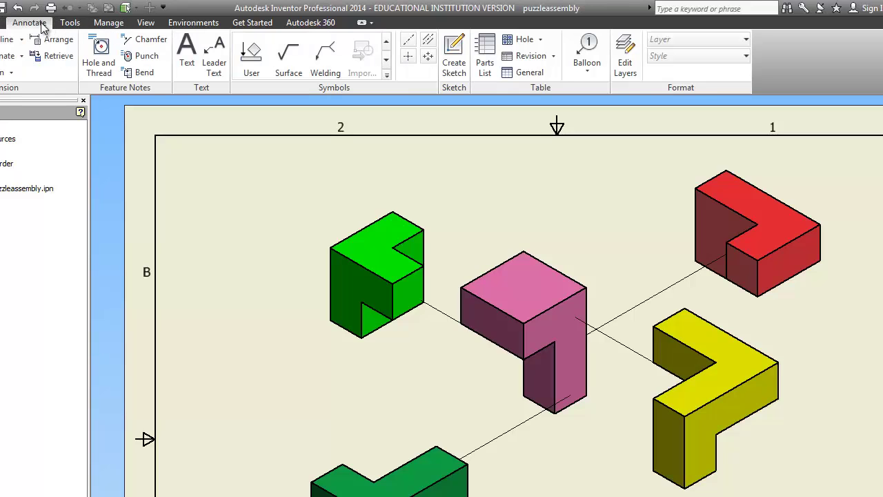
{"action": "left_click", "coordinate": [485, 54]}
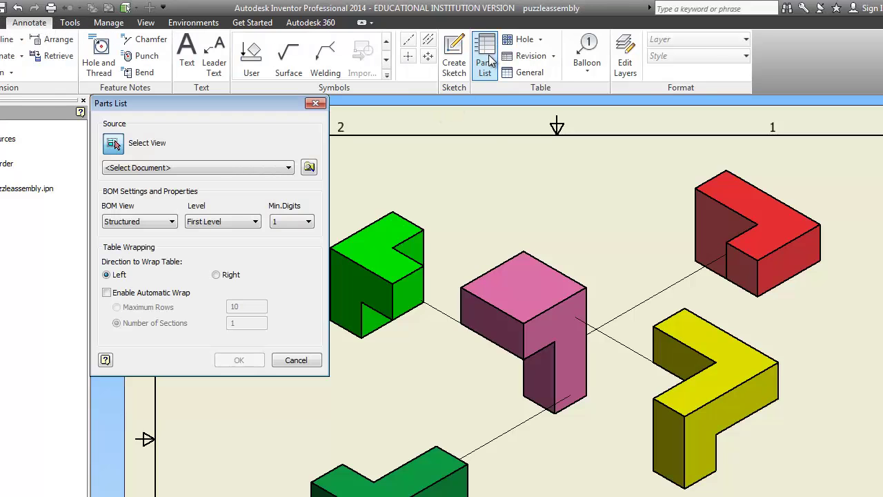
{"action": "left_click", "coordinate": [222, 169]}
{"action": "left_click", "coordinate": [223, 187]}
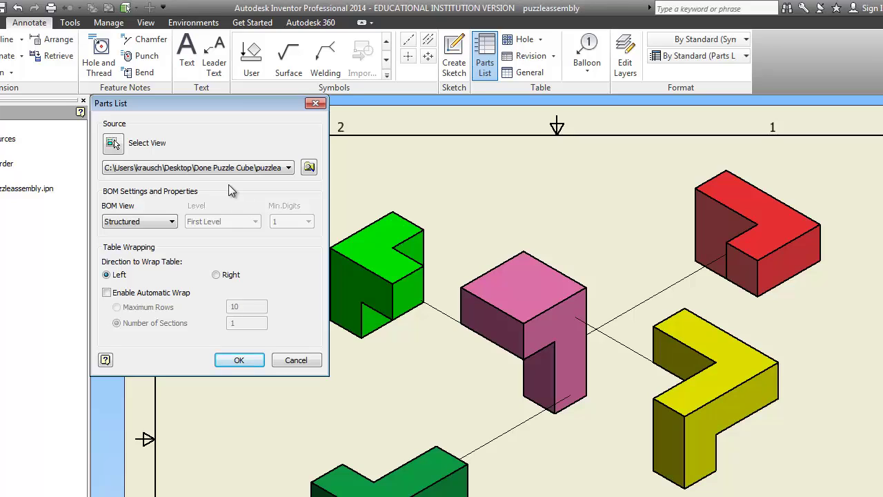
{"action": "left_click", "coordinate": [243, 362]}
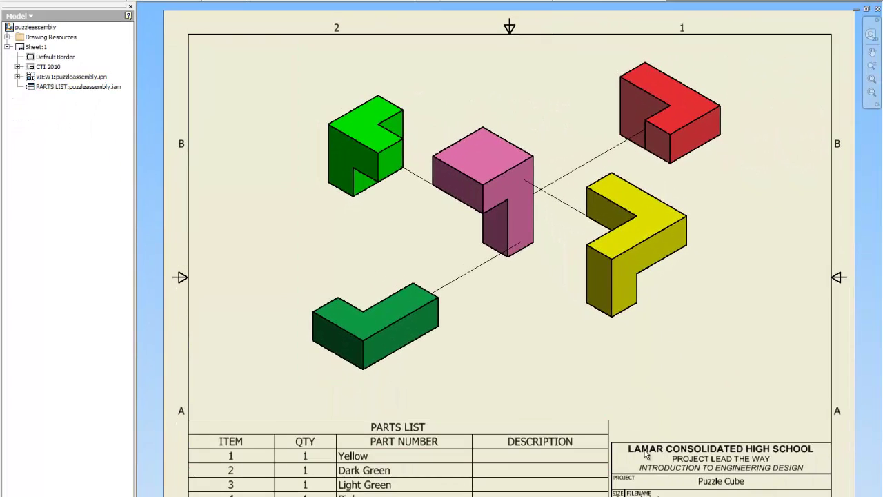
{"action": "left_click", "coordinate": [351, 464]}
Rename the first two part numbers to Yellow Piece and Dark Green Piece
{"action": "double_click", "coordinate": [369, 456]}
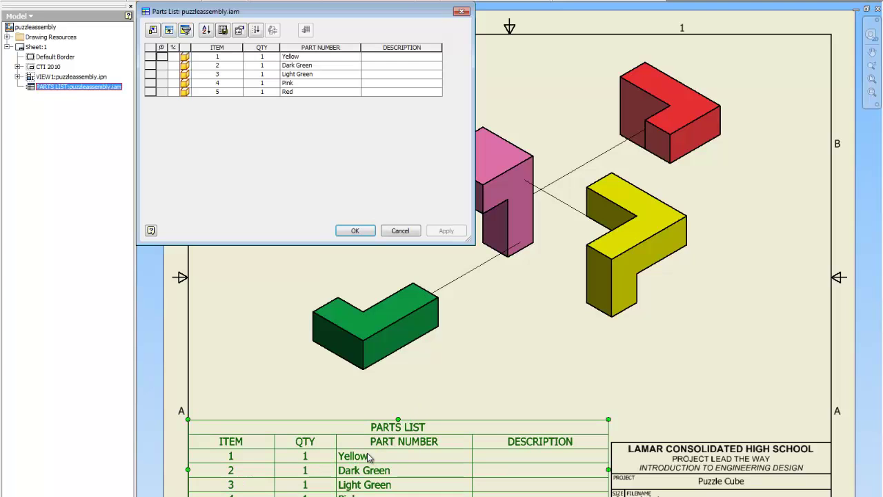
{"action": "left_click", "coordinate": [307, 58]}
{"action": "left_click", "coordinate": [307, 58]}
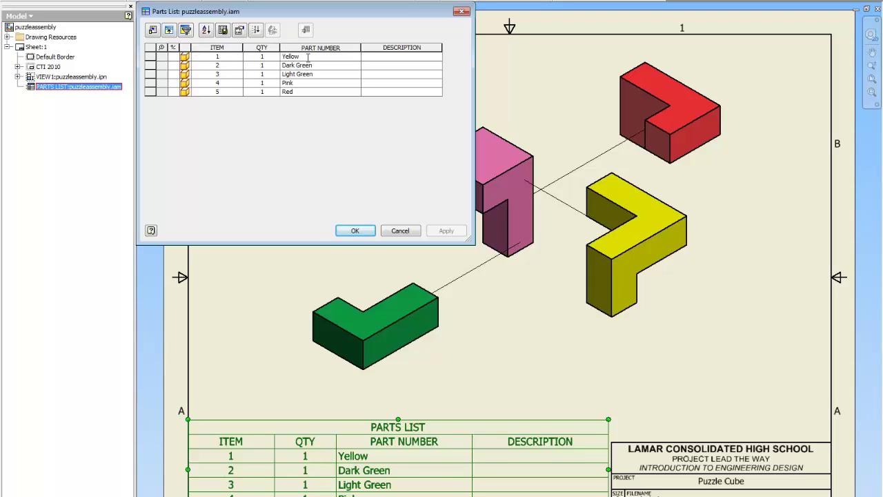
{"action": "type", "text": "Piece"}
{"action": "key", "text": "Return"}
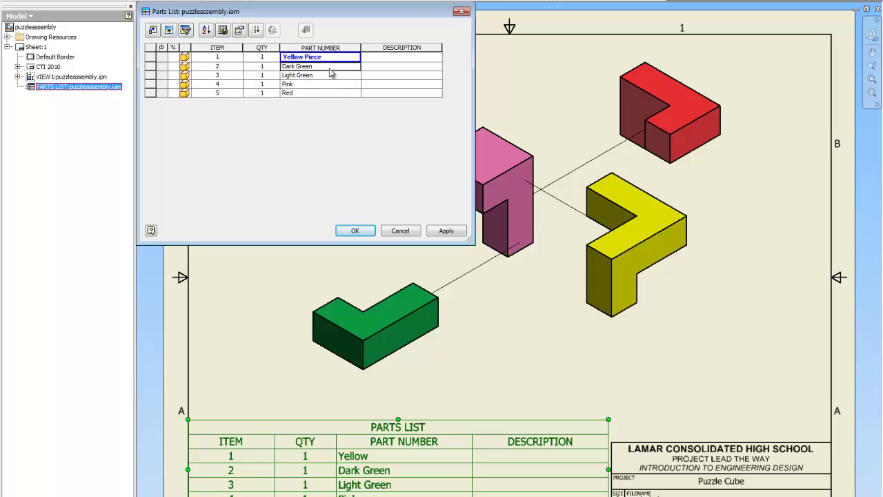
{"action": "type", "text": "P"}
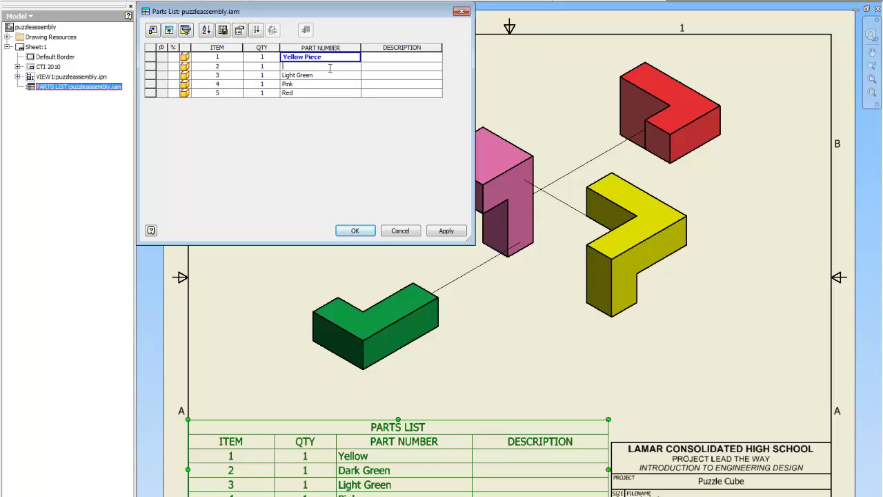
{"action": "type", "text": "ark Green Piece"}
{"action": "key", "text": "Tab"}
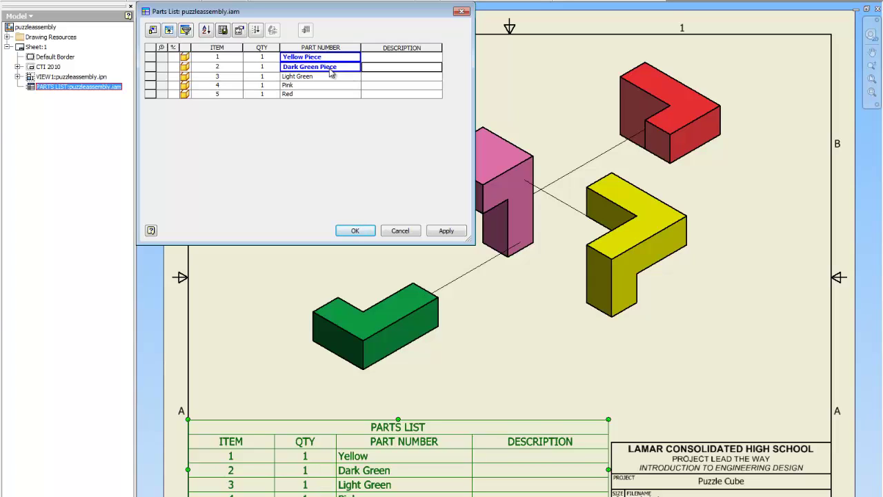
Rename the remaining part numbers to Light Green Piece, Pink Piece and Red Piece
{"action": "left_click", "coordinate": [327, 81]}
{"action": "type", "text": "Ligh"}
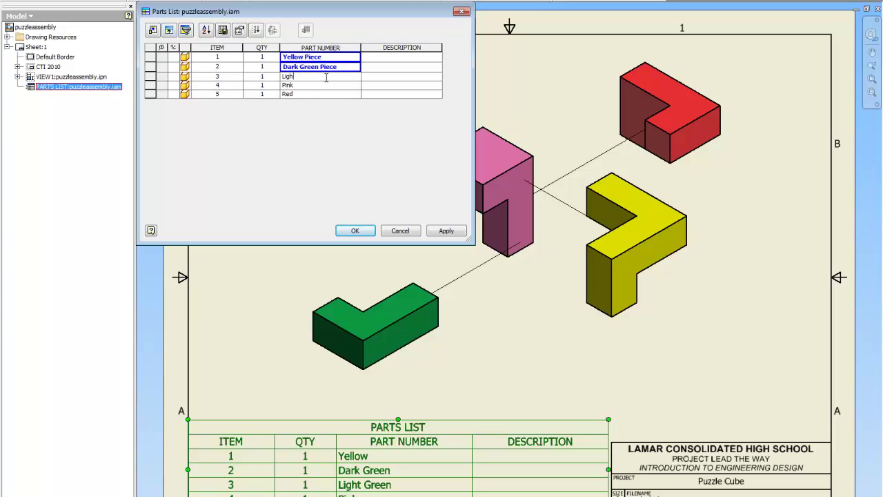
{"action": "type", "text": "t Green Piece"}
{"action": "left_click", "coordinate": [315, 87]}
{"action": "type", "text": "Piece"}
{"action": "left_click", "coordinate": [318, 96]}
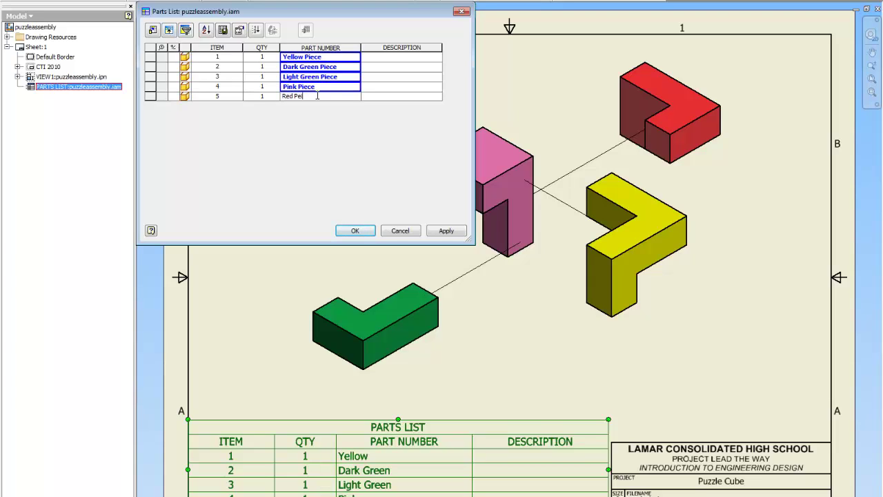
{"action": "type", "text": "Pe"}
{"action": "key", "text": "BackSpace"}
{"action": "type", "text": "iece"}
Apply the renamed part numbers and close the parts list editor
{"action": "left_click", "coordinate": [446, 233]}
{"action": "left_click", "coordinate": [354, 232]}
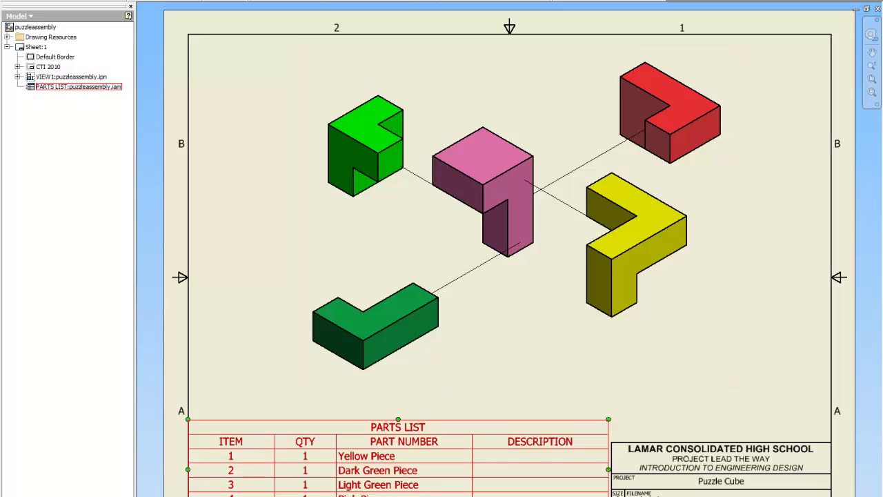
{"action": "left_click", "coordinate": [373, 462]}
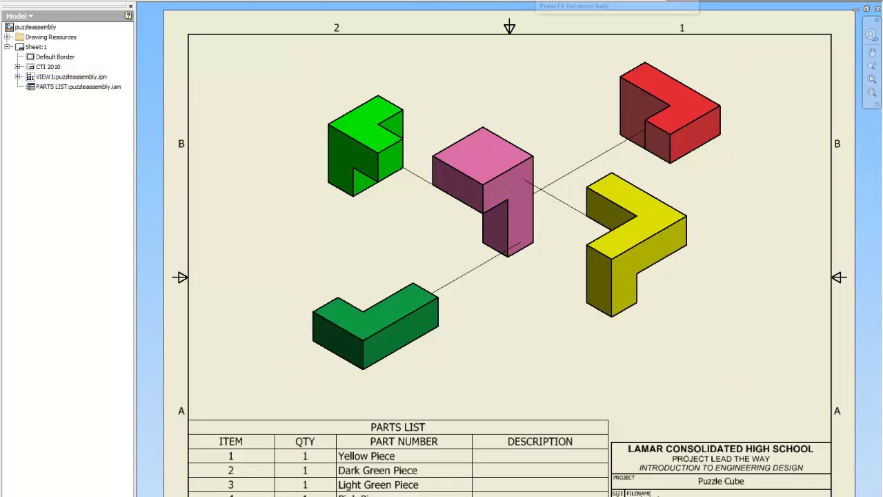
Place balloons 5, 1, 2, 4 and 3 on the red, yellow, dark green, pink and light green pieces
{"action": "left_click", "coordinate": [715, 102]}
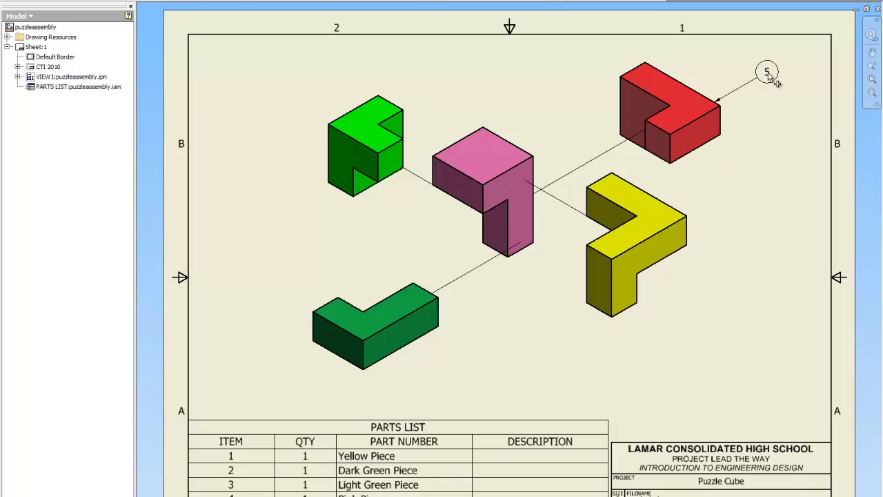
{"action": "left_click", "coordinate": [767, 72]}
{"action": "left_click", "coordinate": [685, 216]}
{"action": "left_click", "coordinate": [731, 262]}
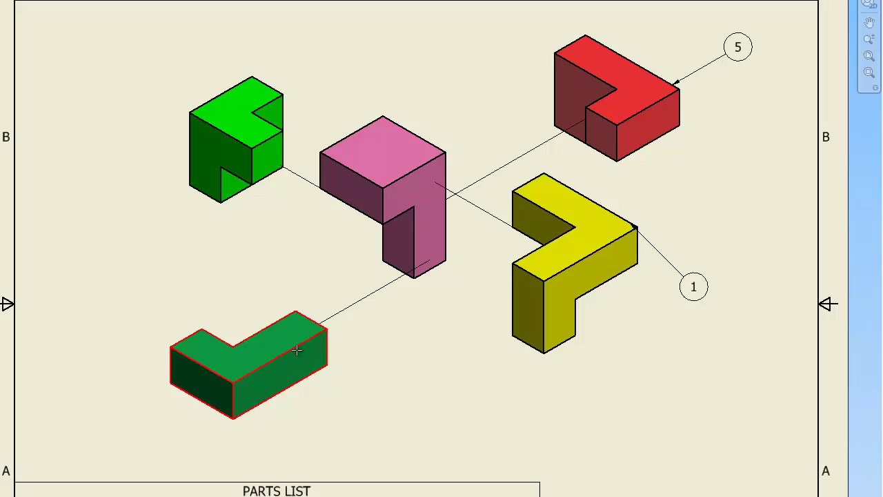
{"action": "left_click", "coordinate": [298, 348]}
{"action": "left_click", "coordinate": [397, 422]}
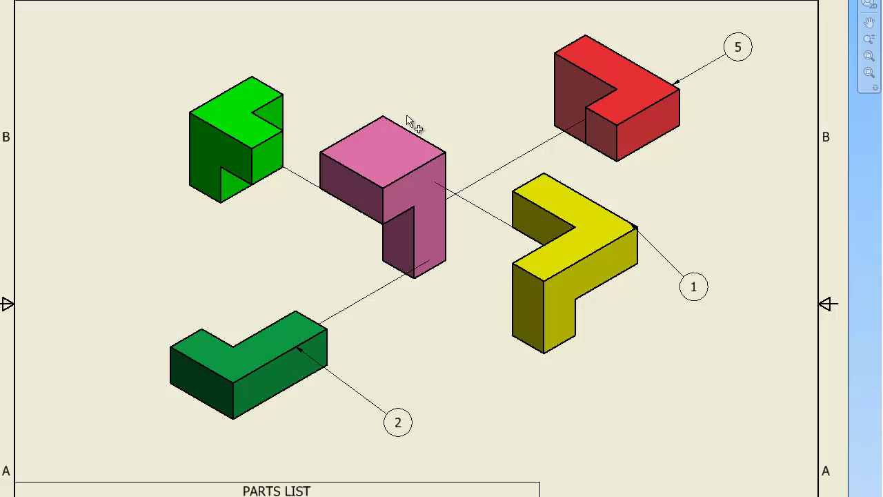
{"action": "left_click", "coordinate": [407, 127]}
{"action": "left_click", "coordinate": [446, 65]}
{"action": "left_click", "coordinate": [207, 104]}
{"action": "left_click", "coordinate": [138, 84]}
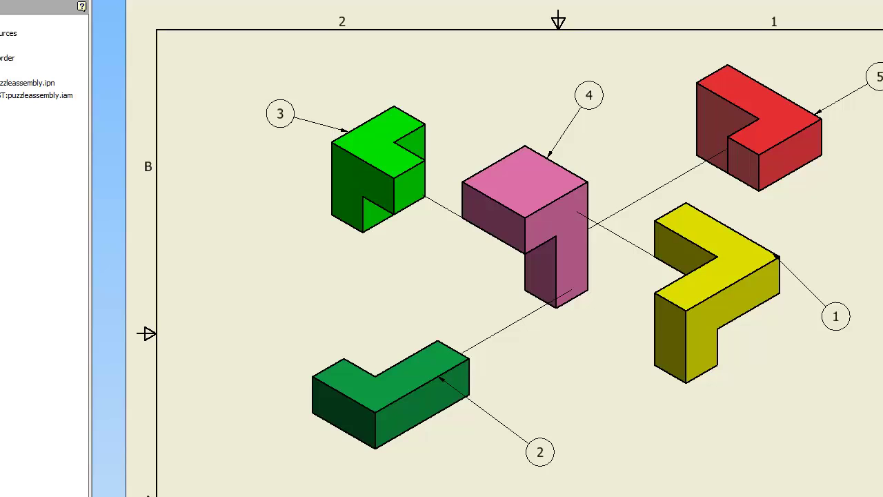
{"action": "key", "text": "alt+f"}
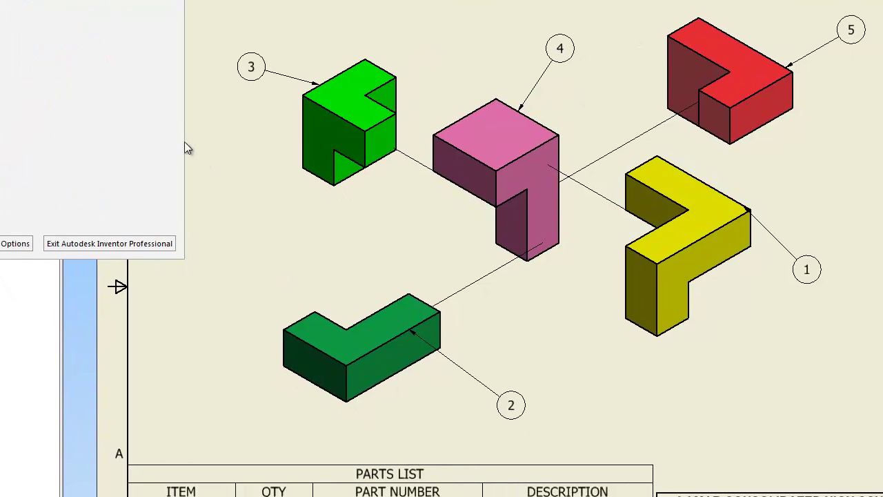
Check the Print Drawing printer list, keep LHSE115430DN, and close the dialog
{"action": "key", "text": "ctrl+p"}
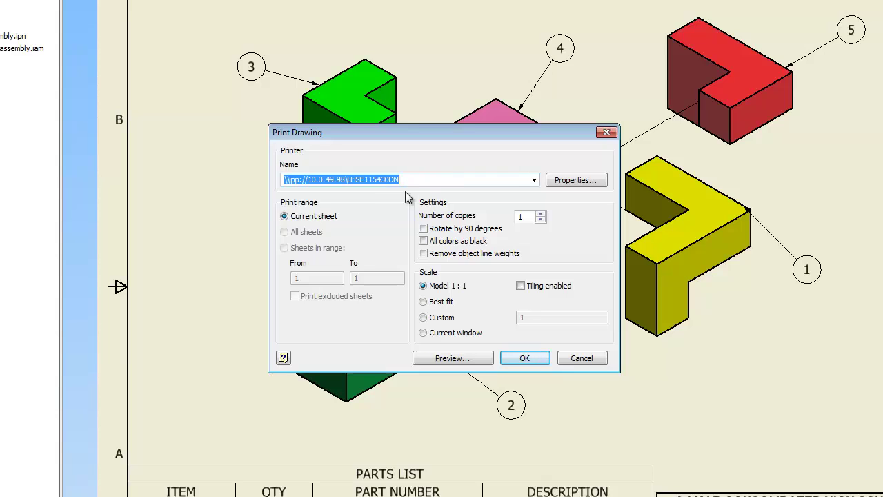
{"action": "left_click", "coordinate": [535, 180]}
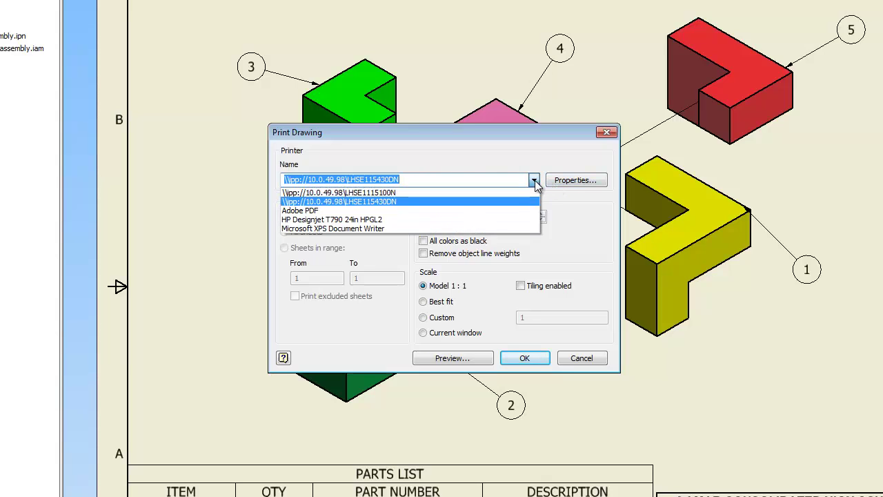
{"action": "left_click", "coordinate": [491, 199]}
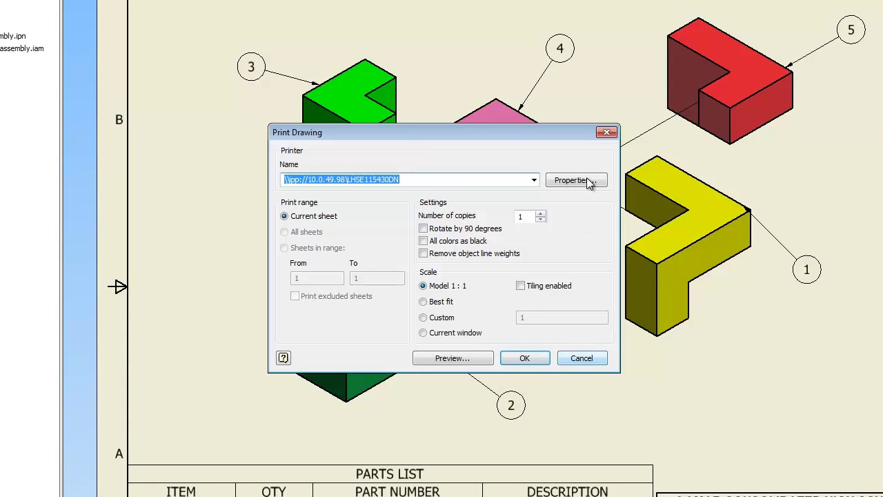
{"action": "left_click", "coordinate": [606, 132]}
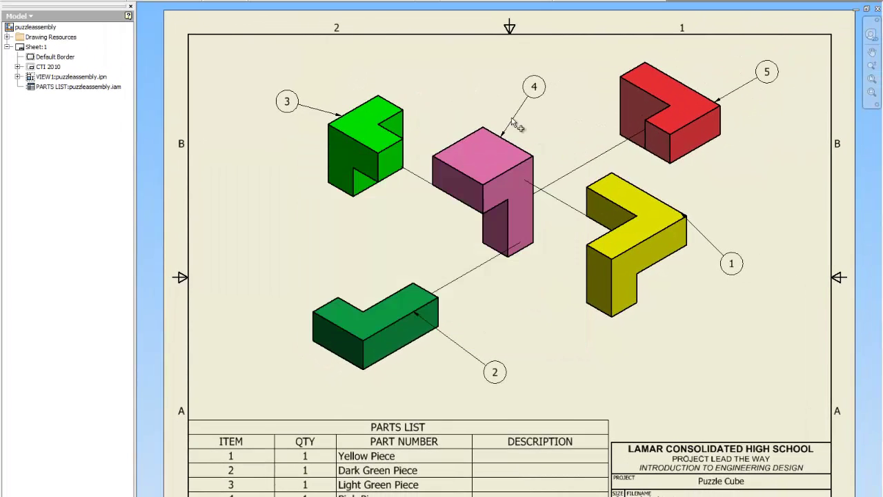